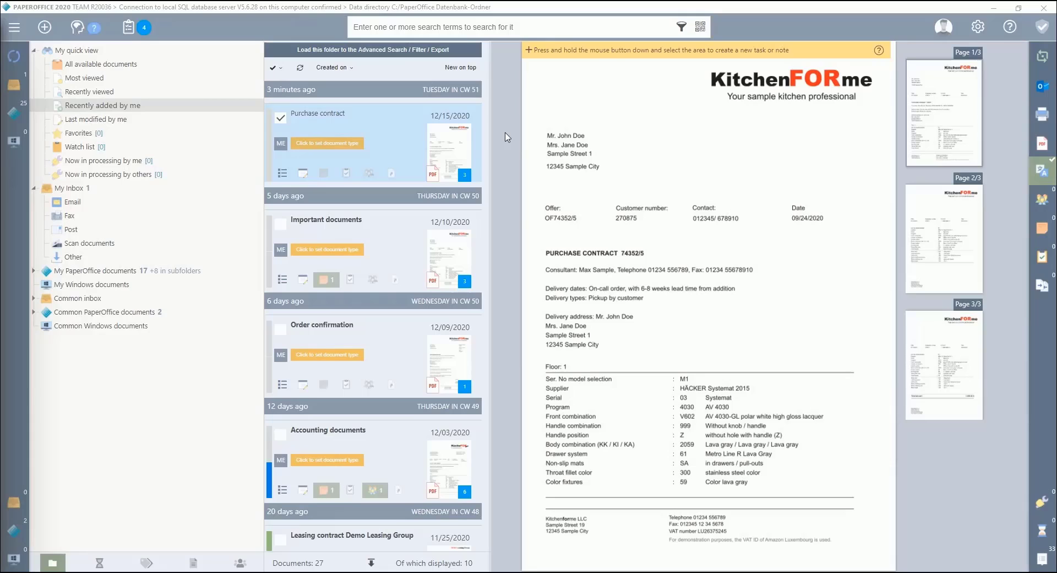
From the Purchase contract's properties Tagging tab, list the workflows available for manual start
left_click(304, 174)
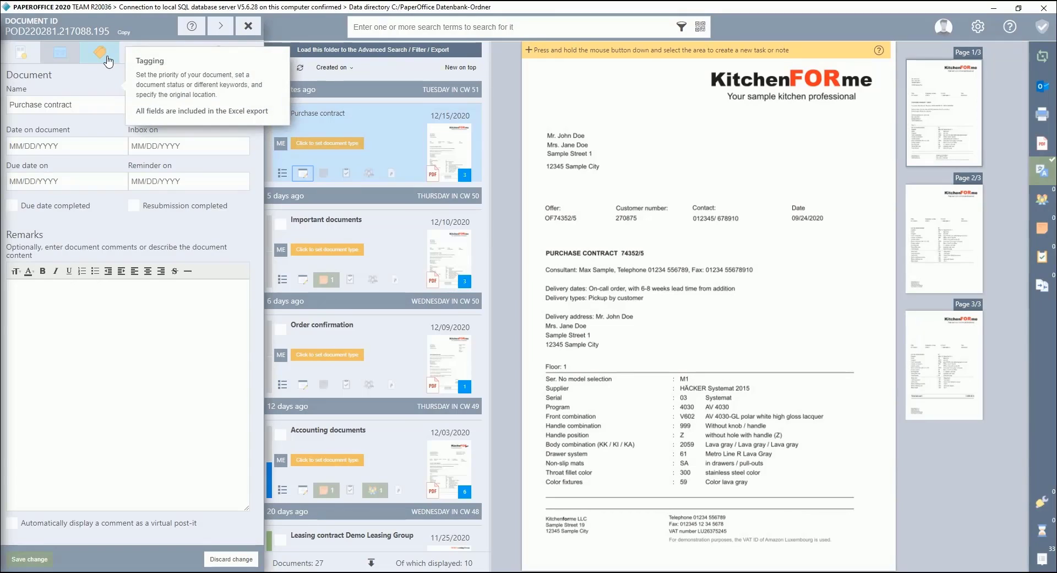
left_click(109, 60)
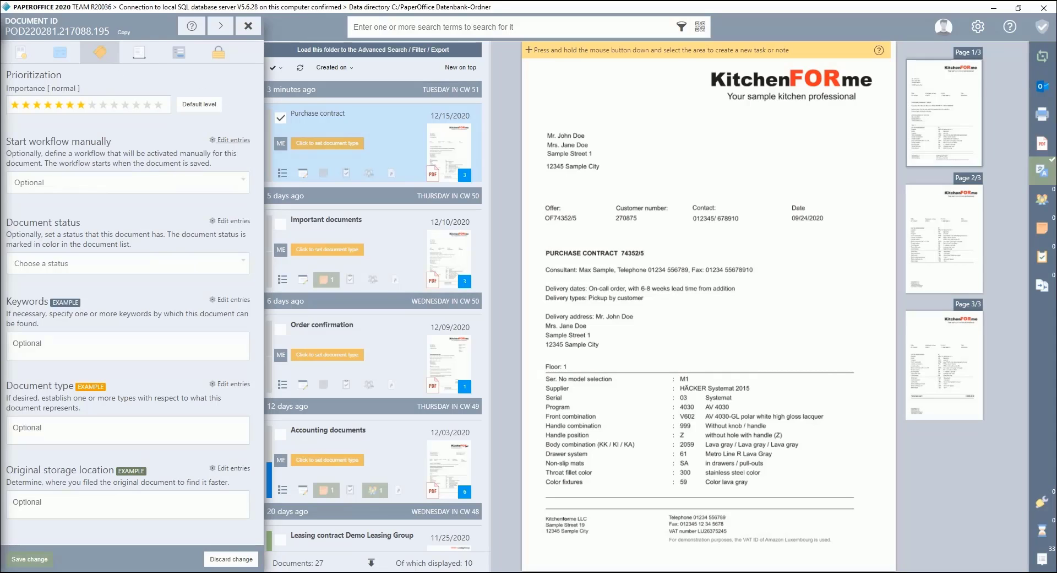
left_click(236, 141)
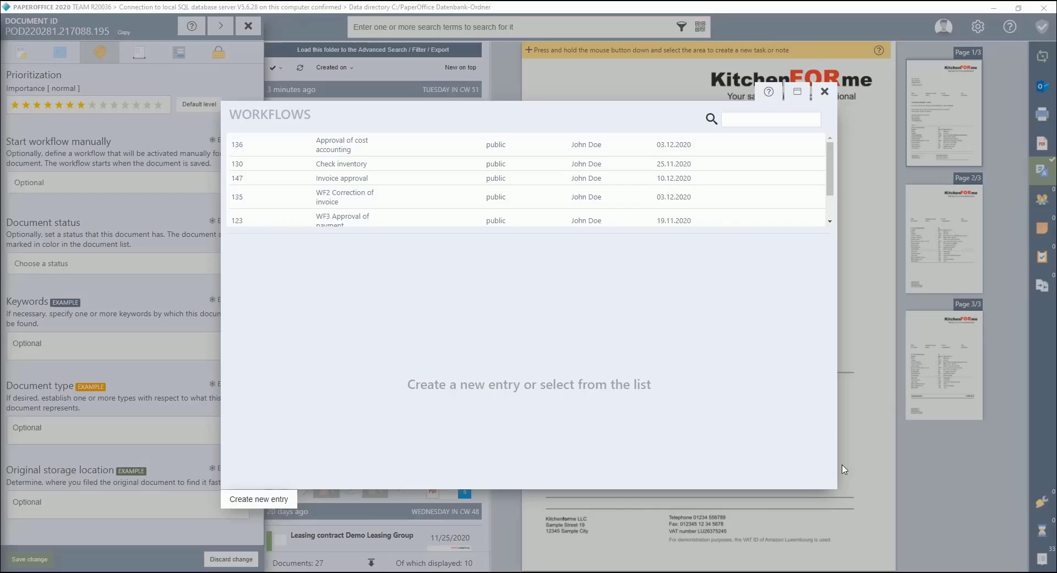
Add a workflow described as 'WF1 Invoice check' with pasted work instructions
left_click(275, 500)
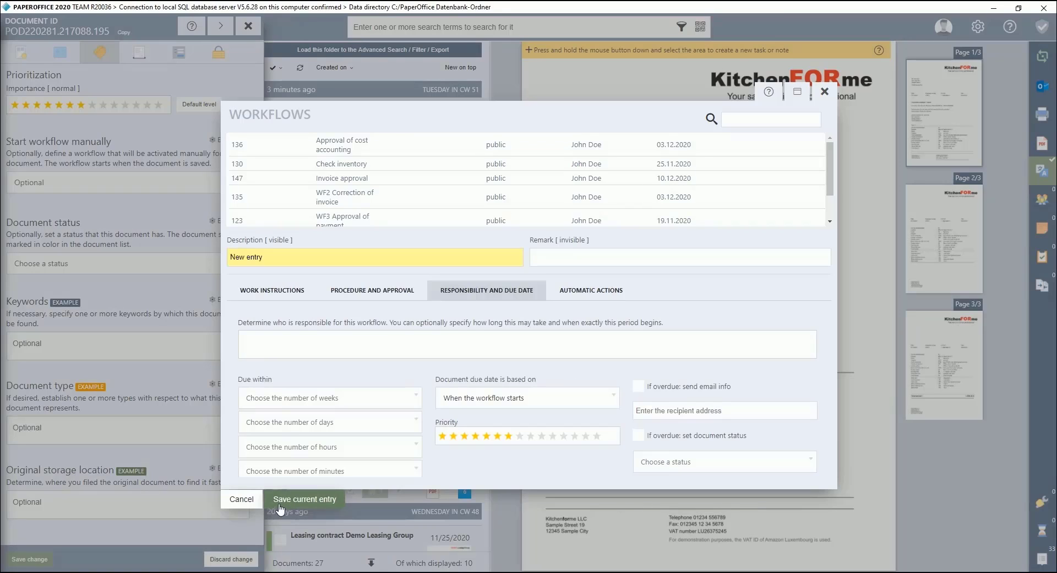
key("ctrl+a")
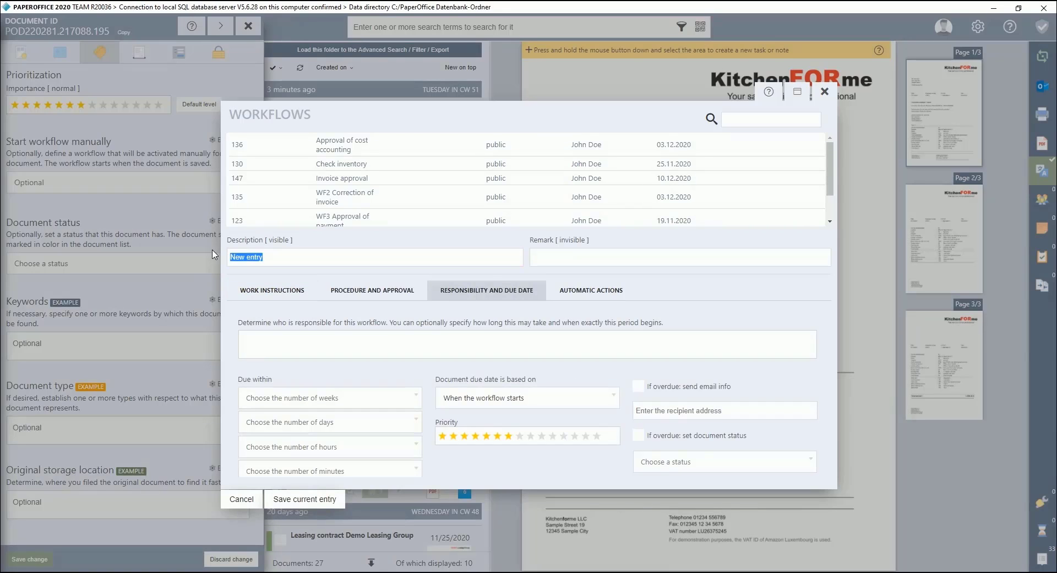
type("WF1 Invoice check")
left_click(272, 292)
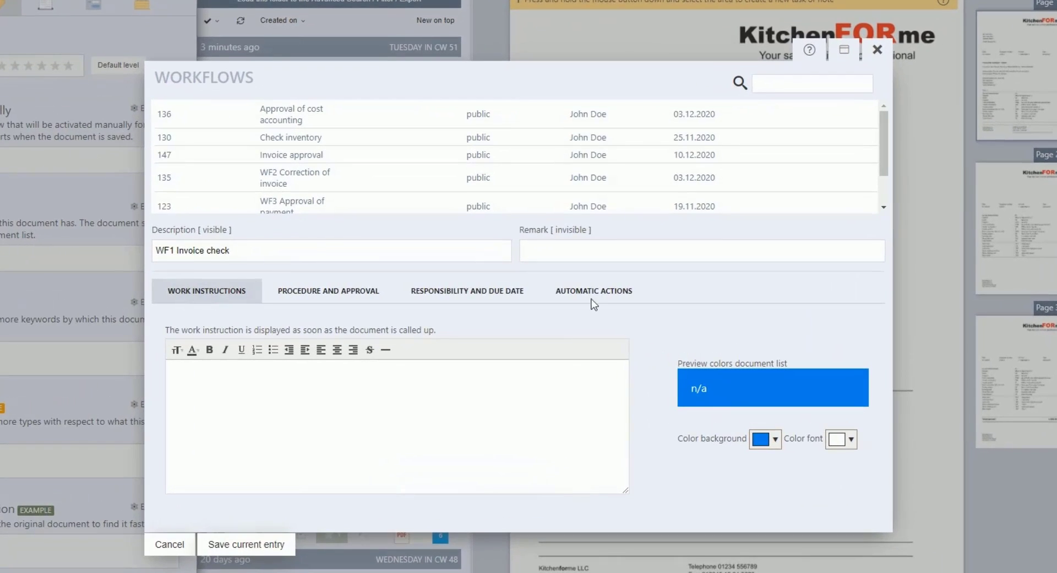
type("Check the items, compare them with the order confirmation and, if necessary, approve the invoice.")
left_click(347, 297)
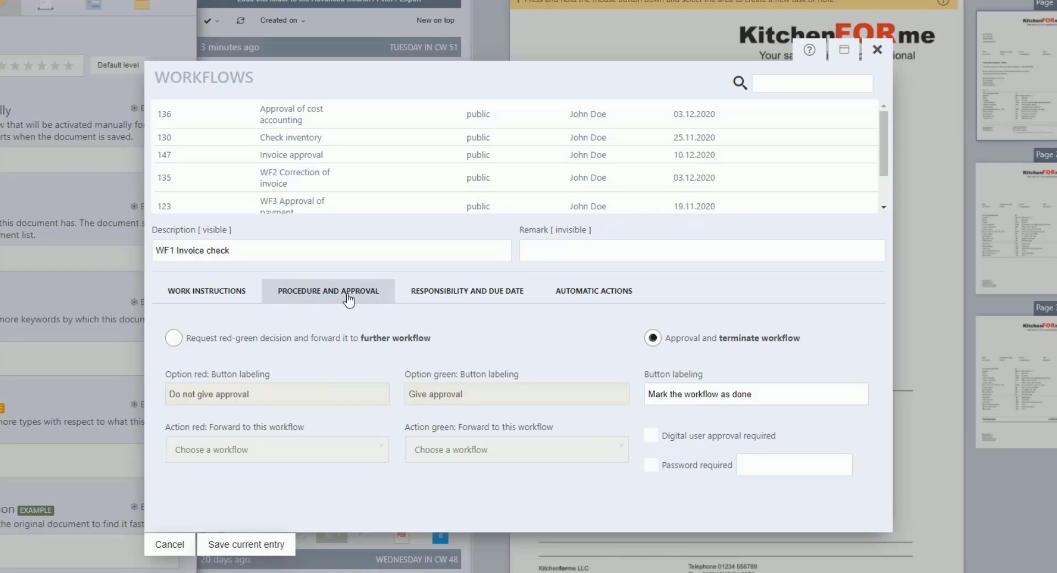
Set WF1's procedure to 'Request red-green decision and forward it to further workflow'
left_click(174, 337)
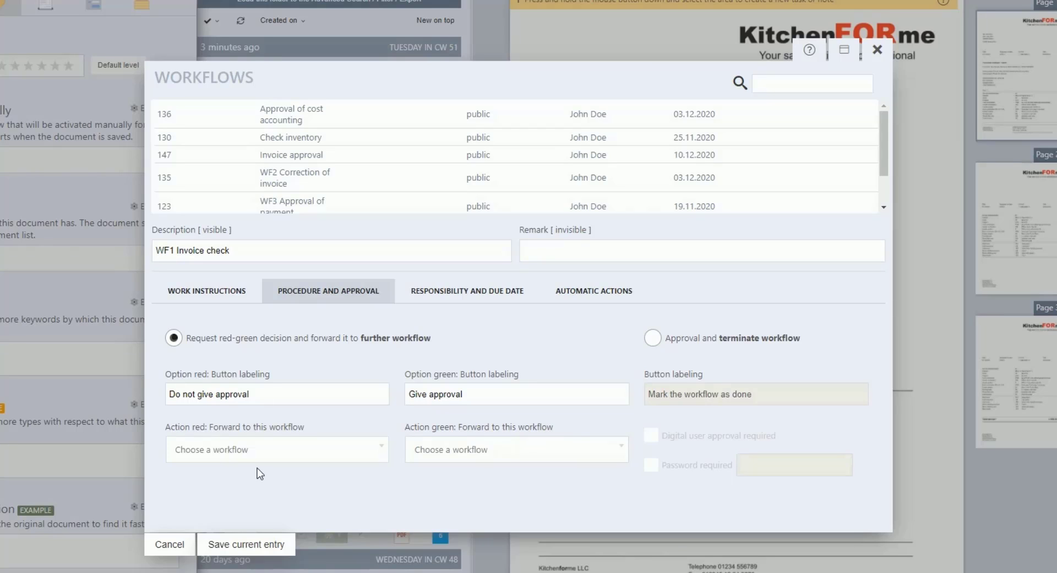
left_click(311, 184)
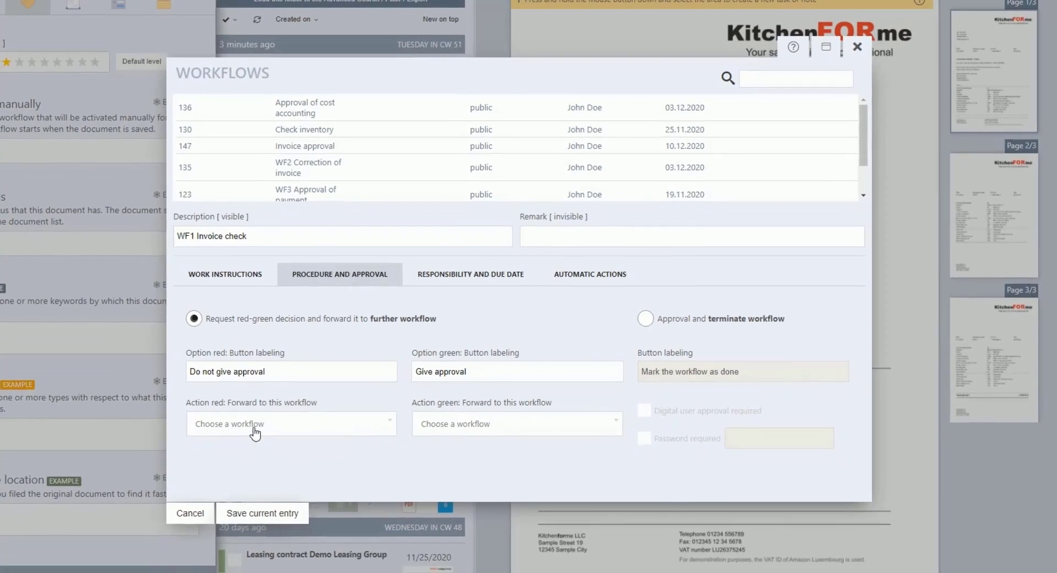
Set Action red to WF2 Correction of invoice and Action green to WF3 Approval of payment
left_click(243, 448)
left_click(246, 544)
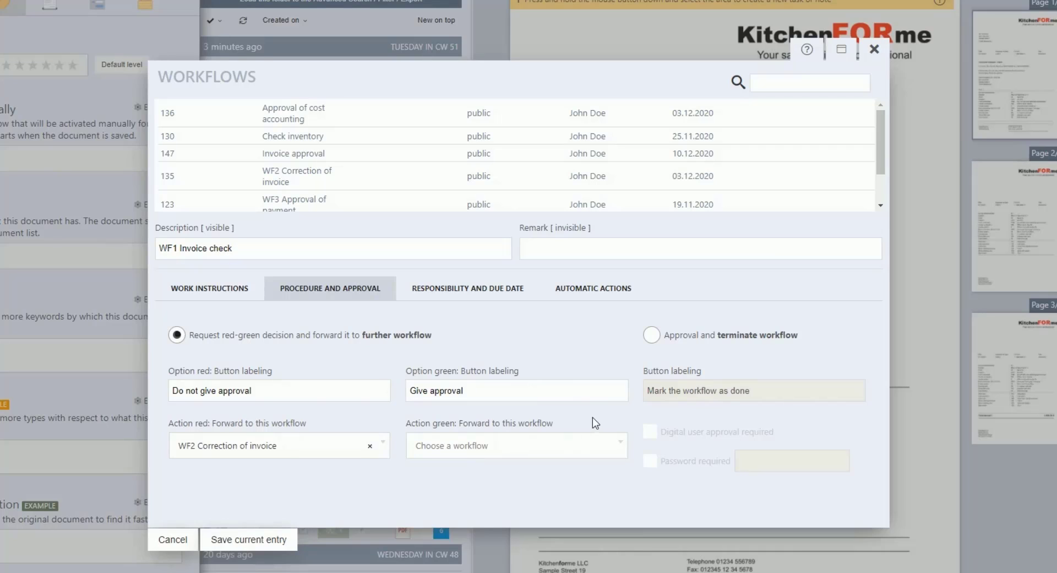
scroll(358, 176, "down", 2)
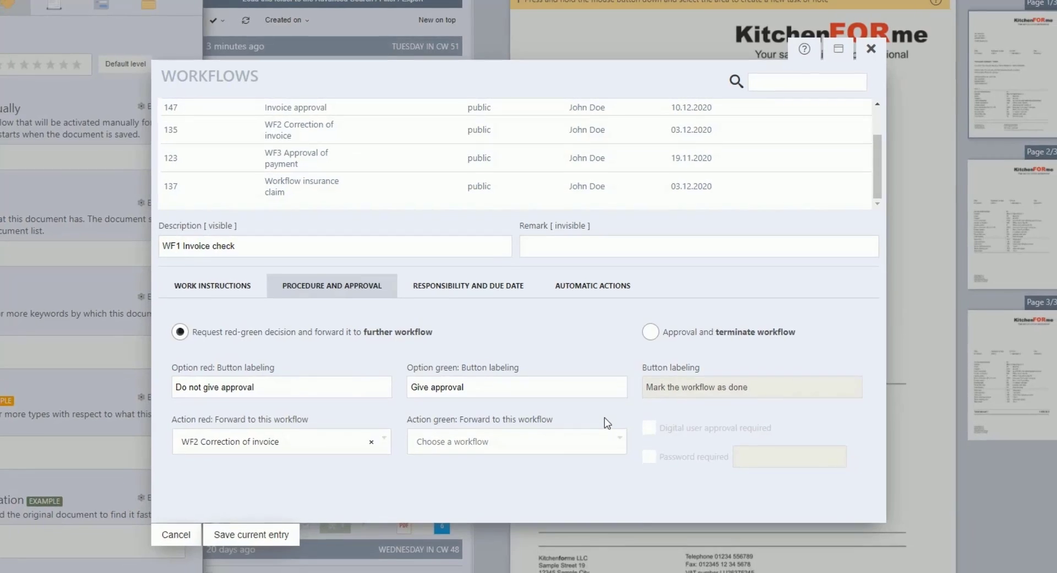
left_click(547, 446)
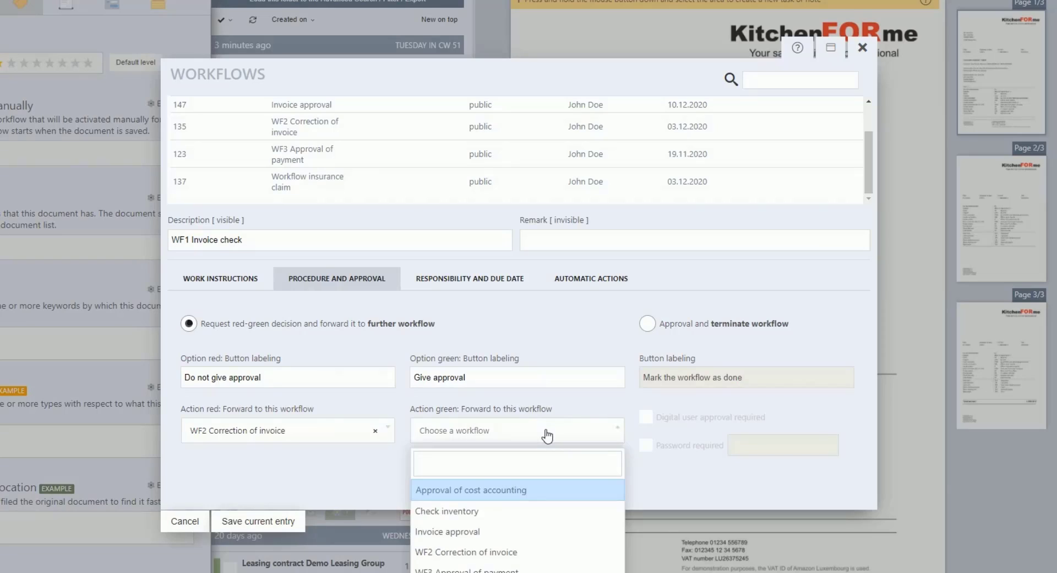
left_click(518, 569)
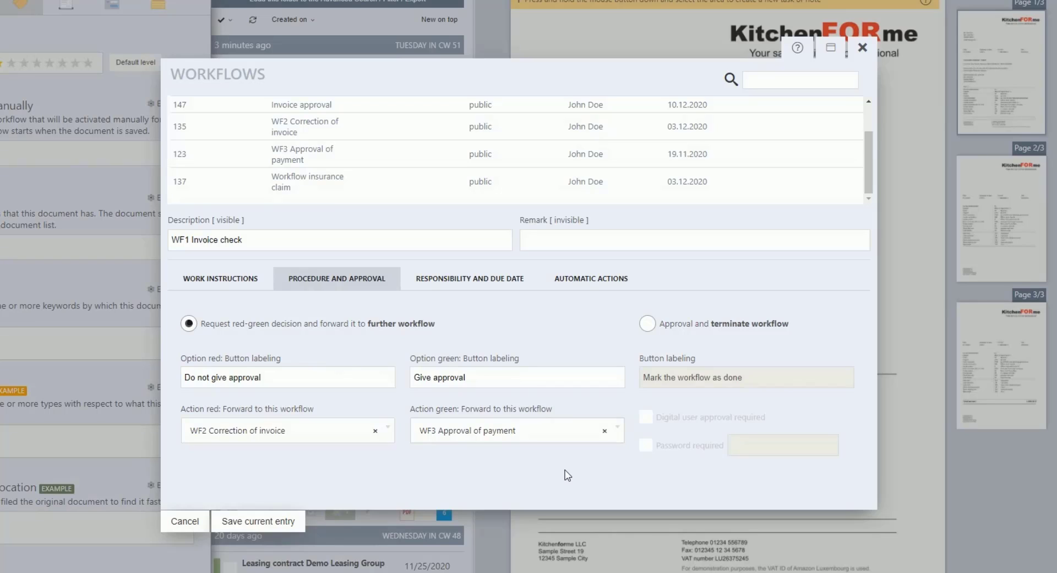
Make the Purchase department and a user responsible for WF1 Invoice check
left_click(512, 287)
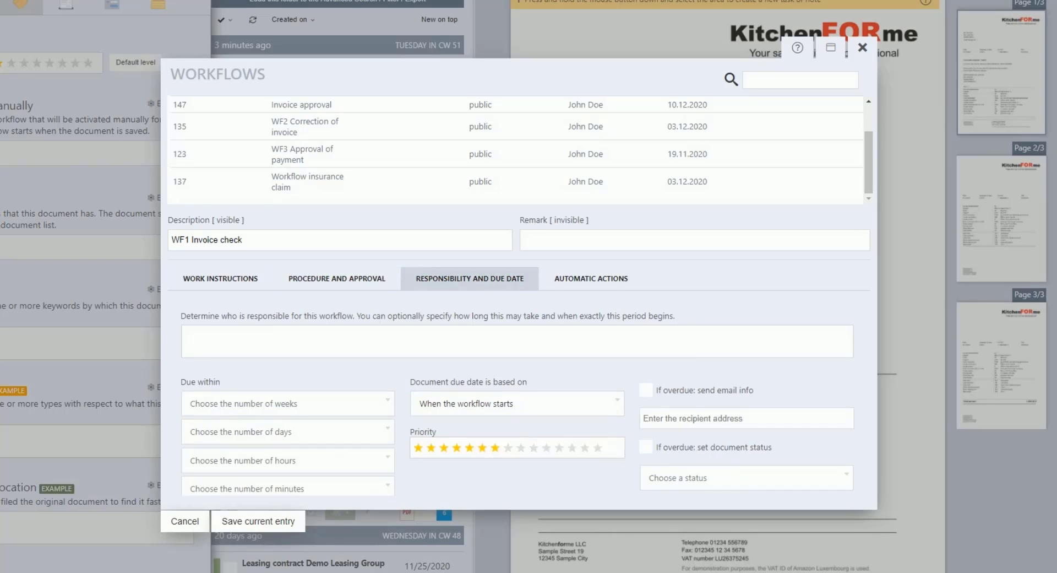
left_click(188, 337)
scroll(300, 452, "down", 2)
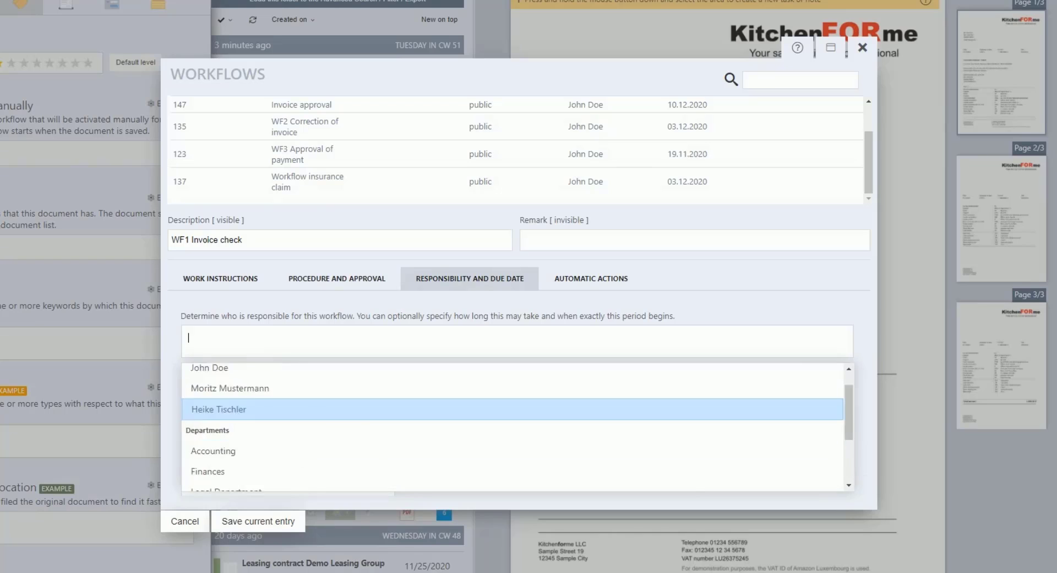
scroll(300, 453, "down", 2)
left_click(292, 449)
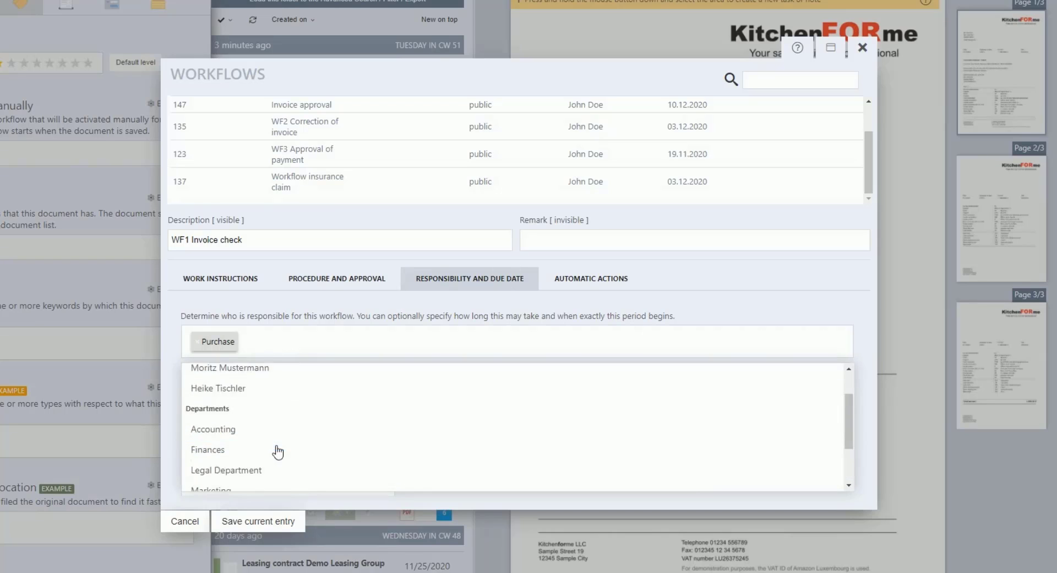
scroll(278, 450, "down", 4)
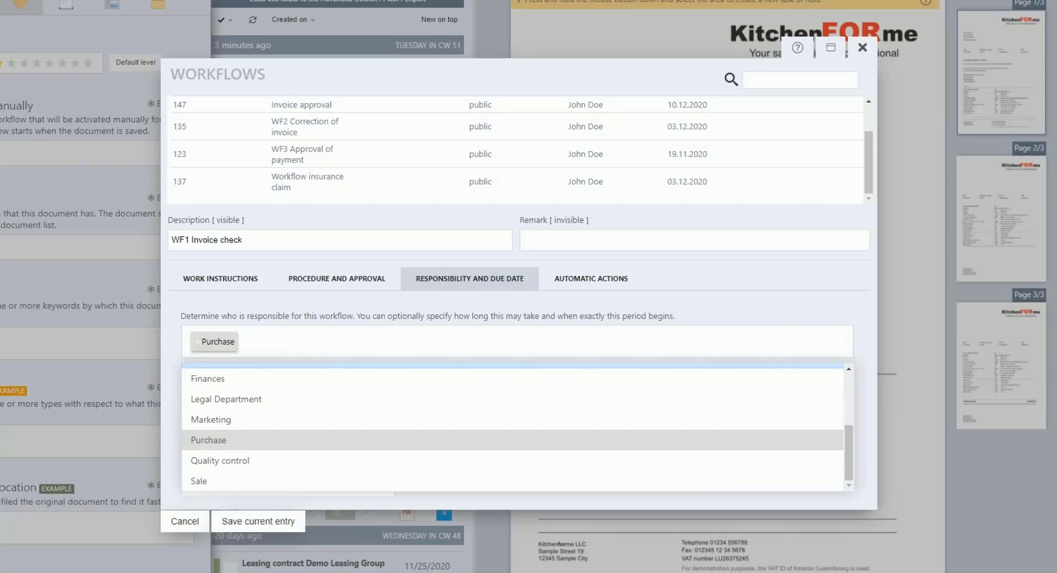
scroll(248, 425, "up", 5)
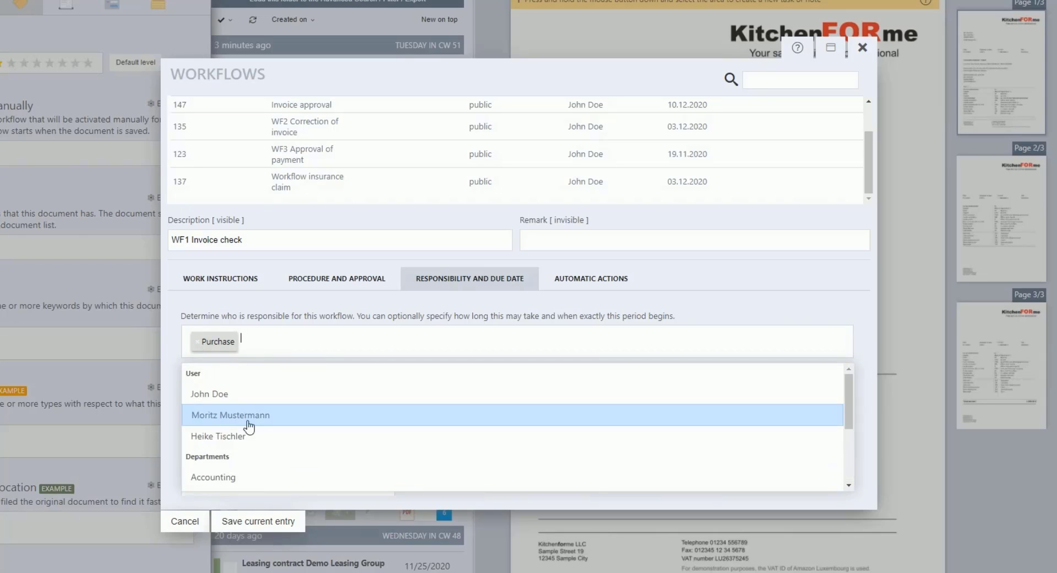
left_click(231, 399)
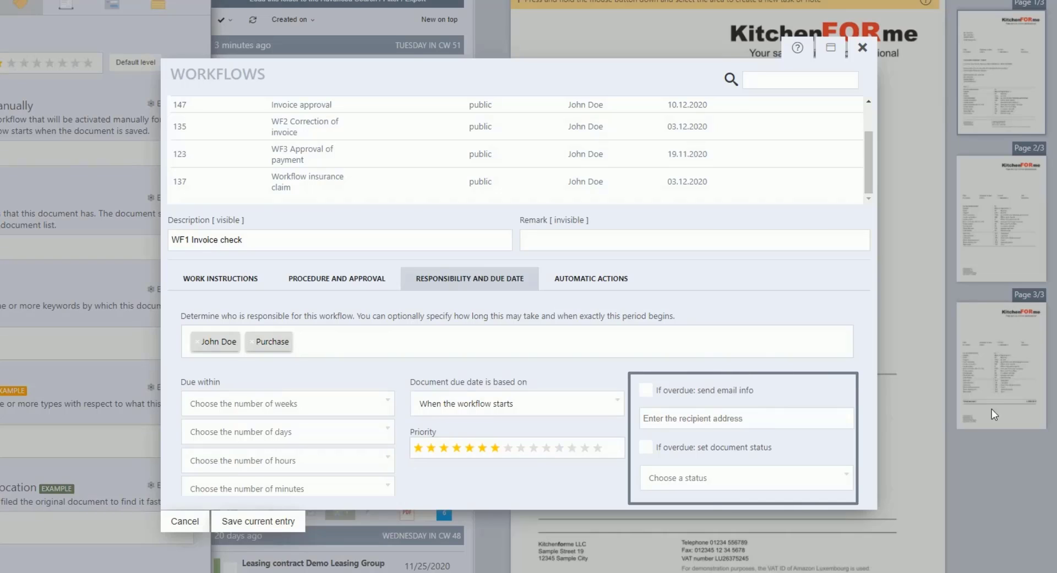
Set the workflow to be due within 4 days
left_click(256, 435)
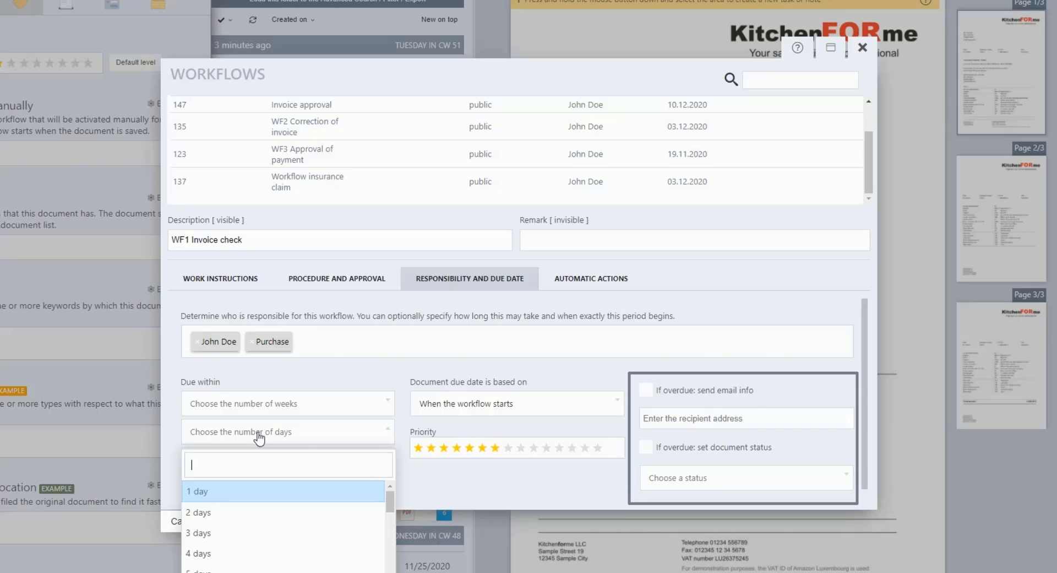
left_click(212, 553)
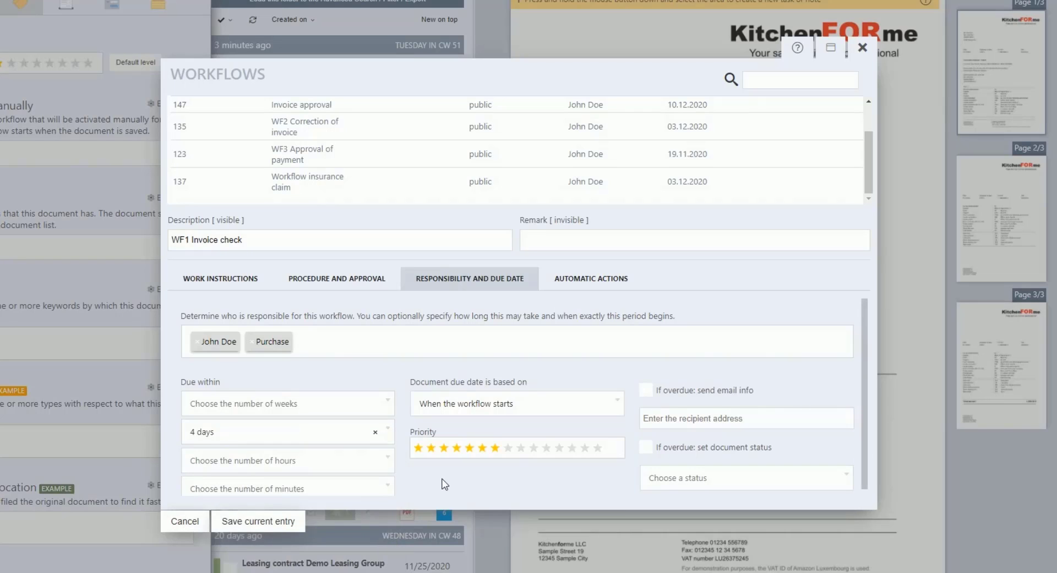
scroll(445, 484, "down", 1)
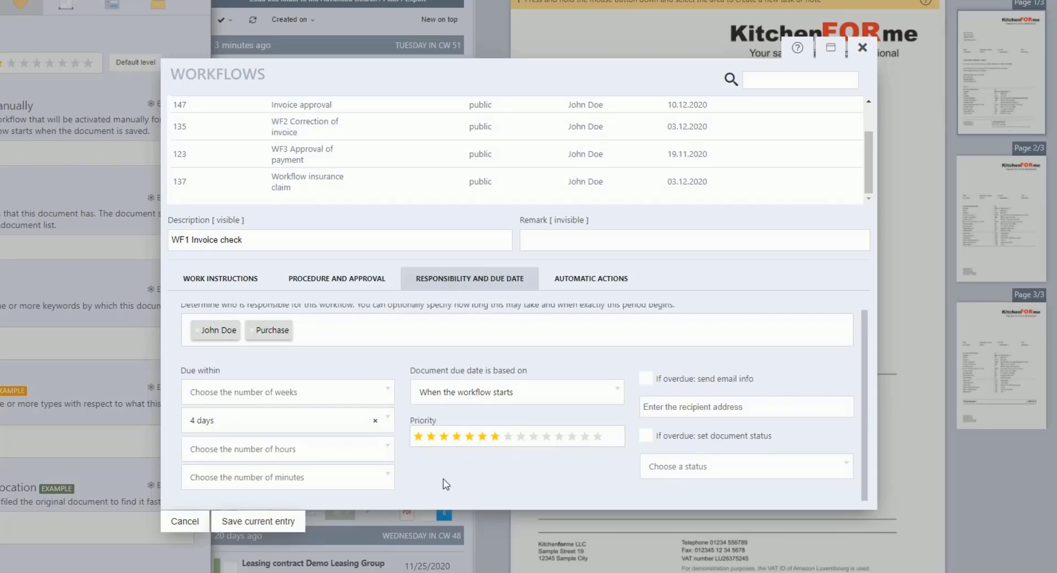
Save WF1 Invoice check, select it as the contract's manually started workflow, and save the change
left_click(290, 528)
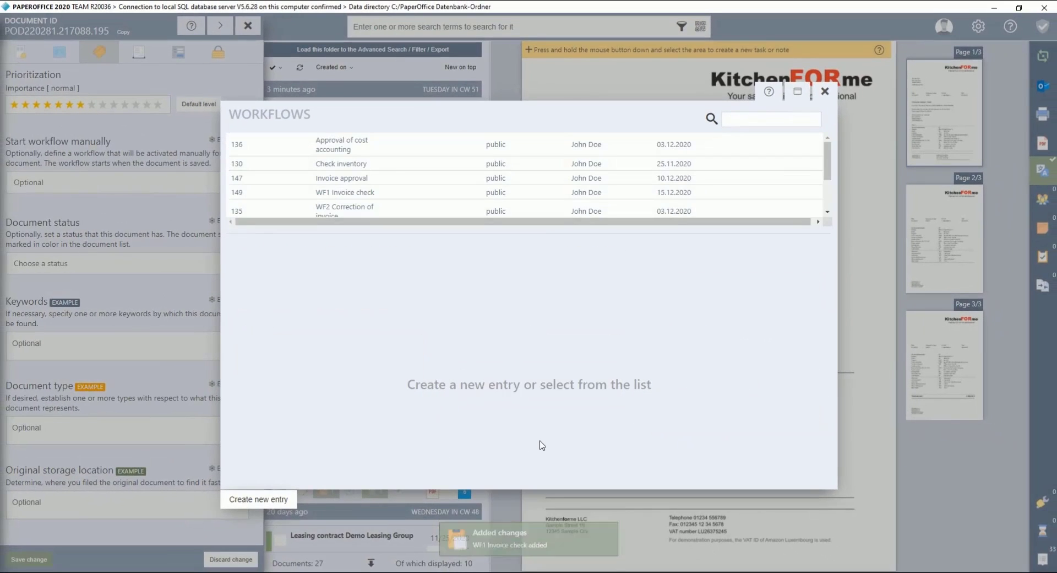
left_click(824, 91)
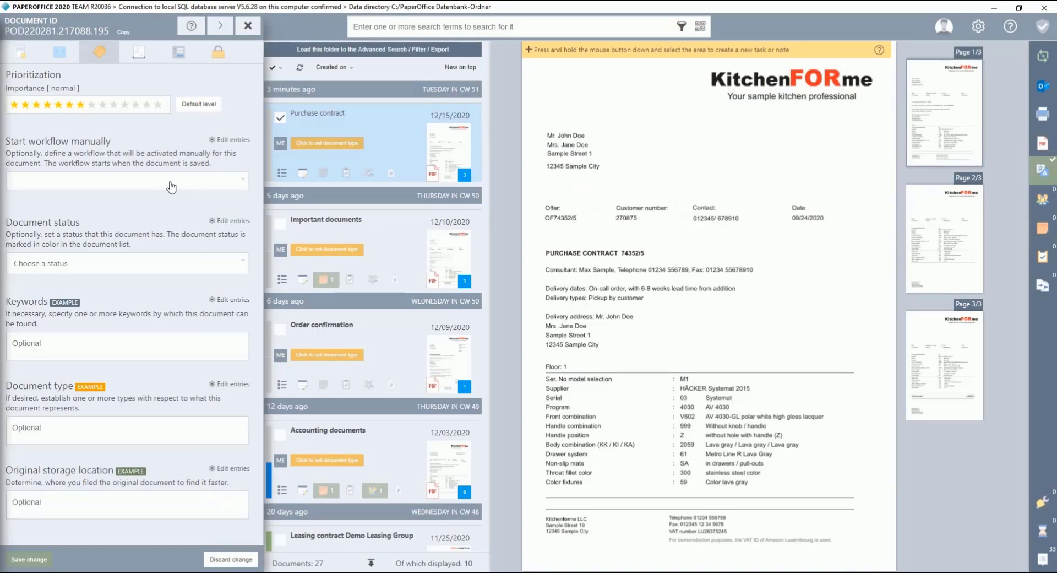
left_click(170, 182)
left_click(64, 284)
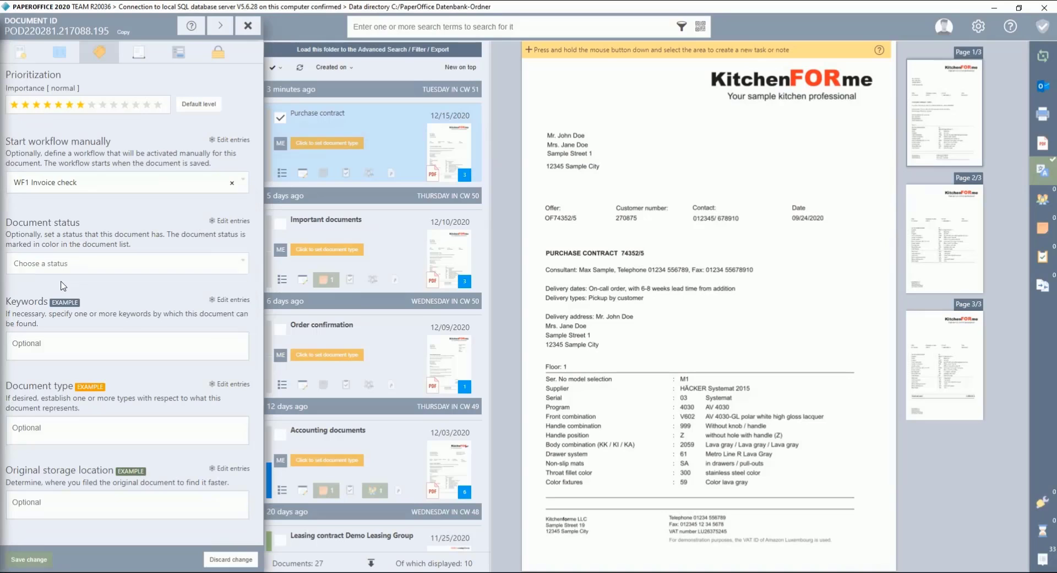
left_click(31, 559)
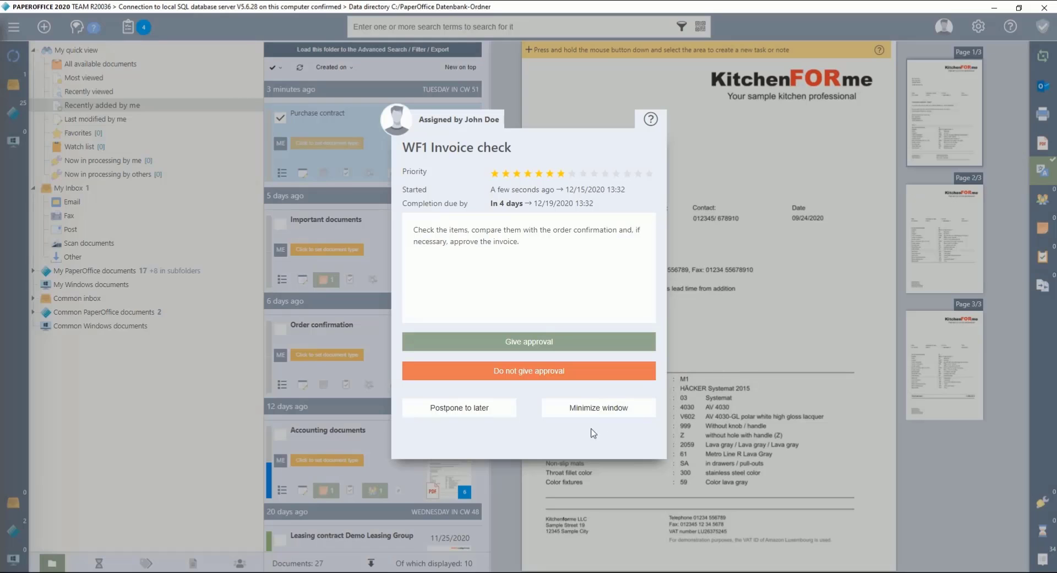
left_click(592, 411)
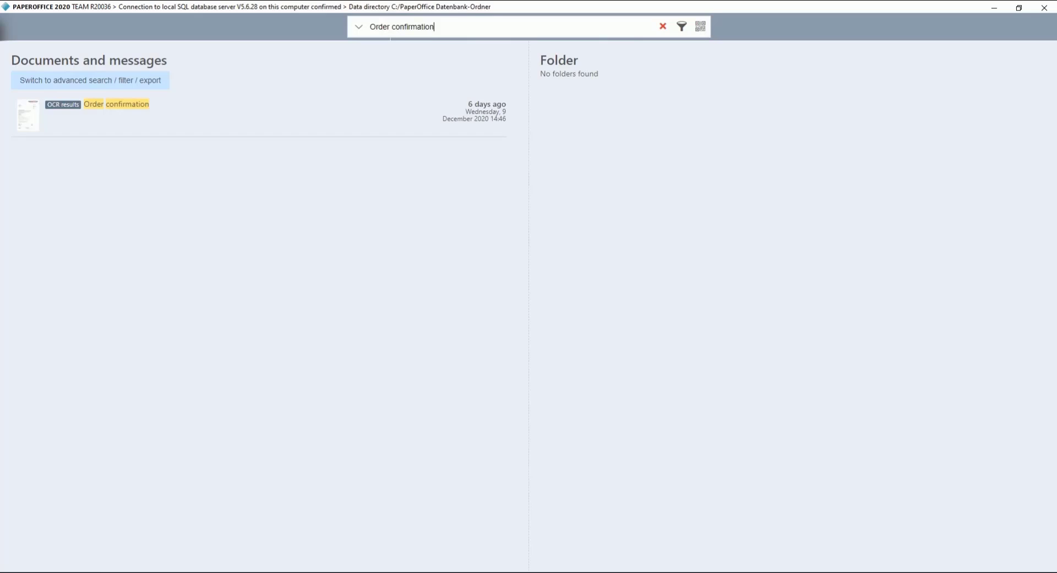
left_click(90, 80)
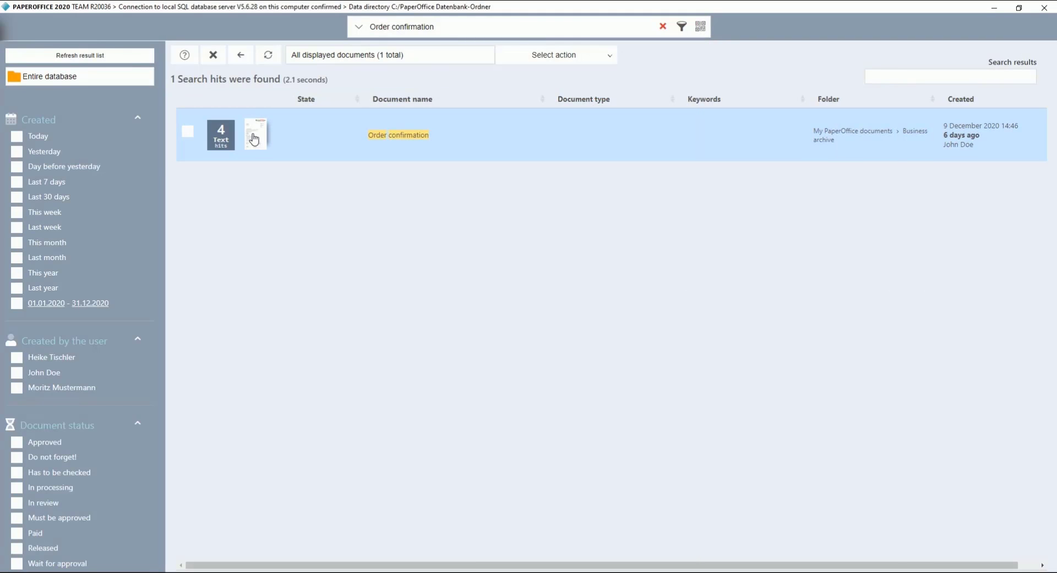
left_click(253, 138)
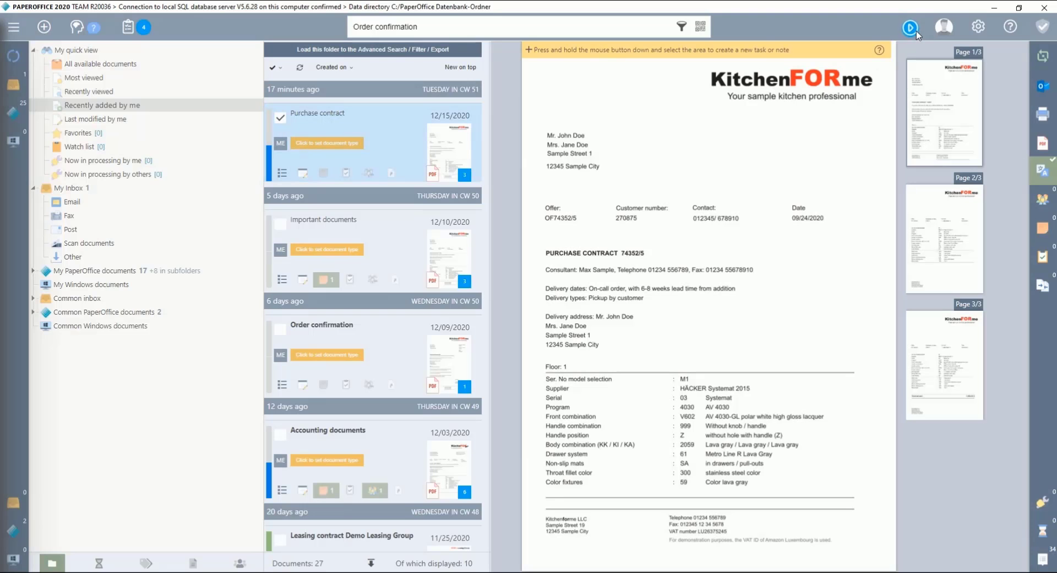
left_click(917, 31)
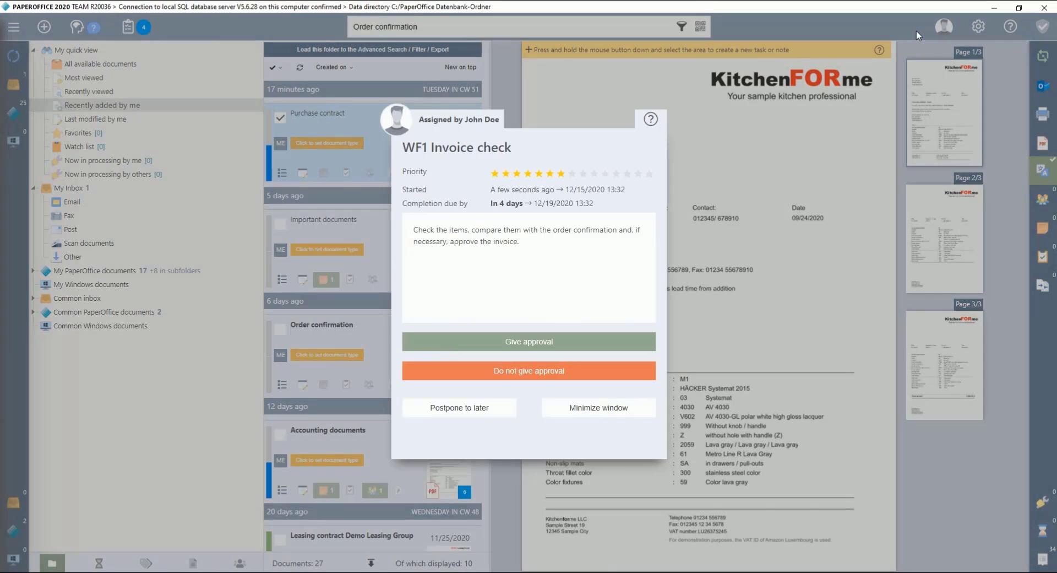
Decline approval with a pasted request to correct the invoice, forwarding it to WF2
left_click(536, 374)
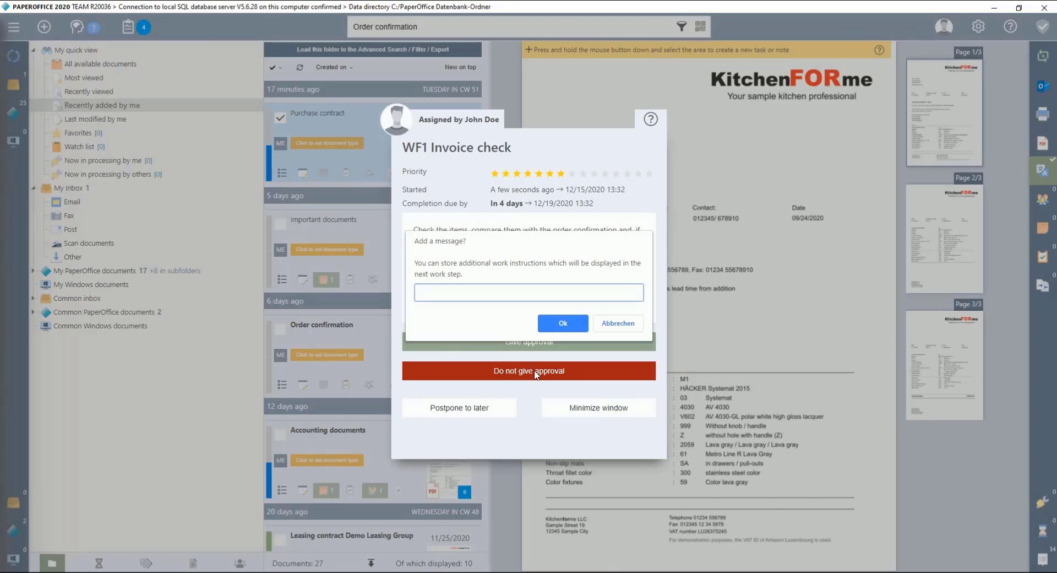
type("Please contact the company and have the invoice corrected")
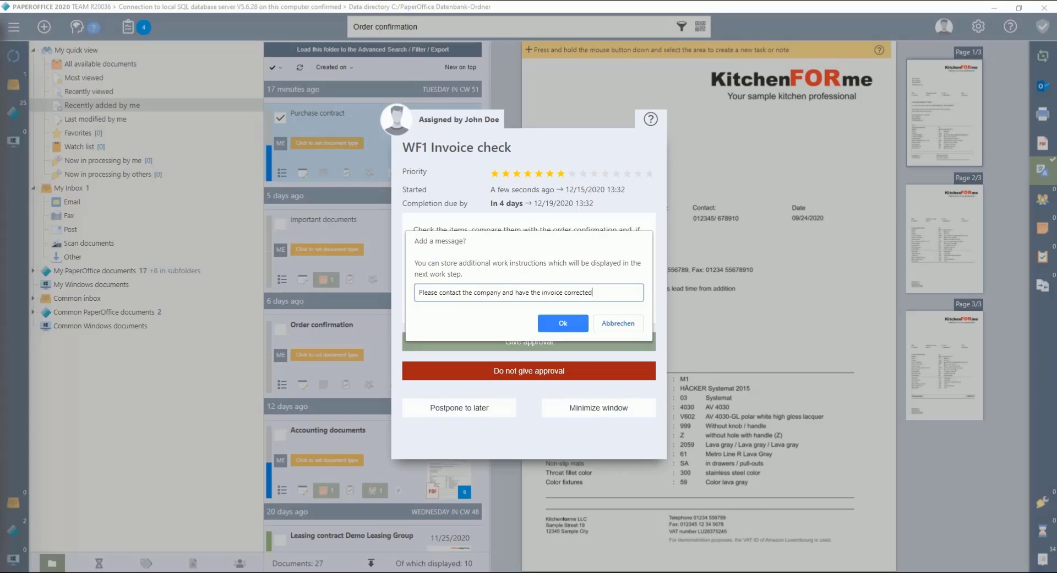
left_click(563, 323)
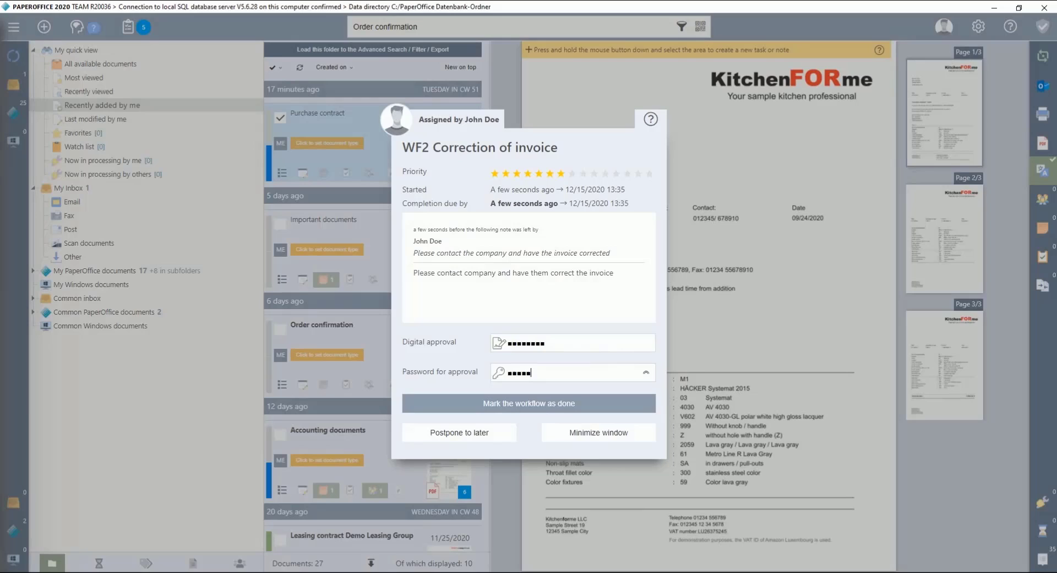
Mark WF2 as done with the final note 'Company ordered, will be executed'
left_click(501, 404)
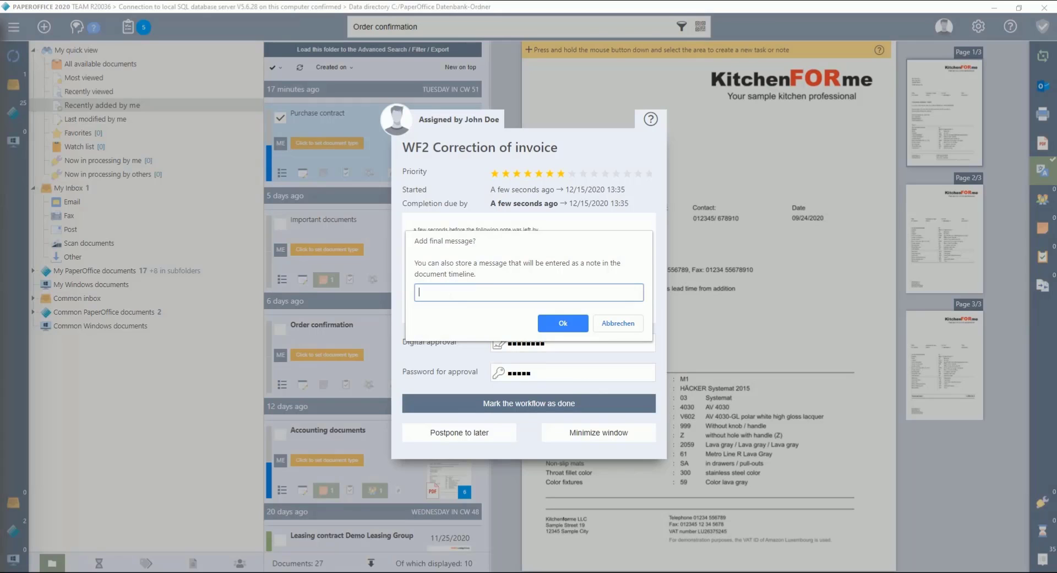
type("Company ordered, will be executed")
left_click(551, 325)
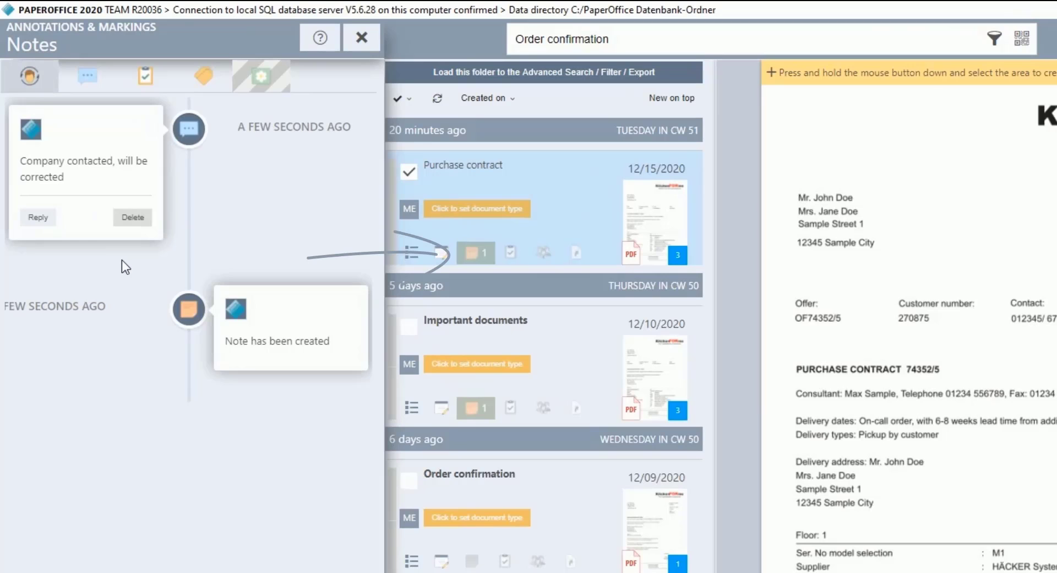
Close the notes timeline and preview the Order confirmation search hit
left_click(361, 37)
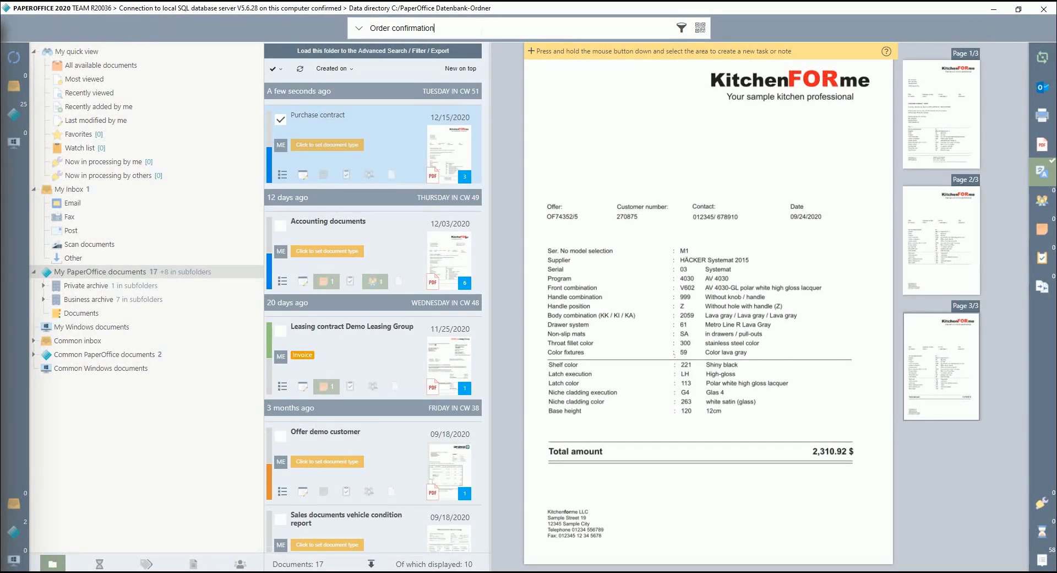
key("Return")
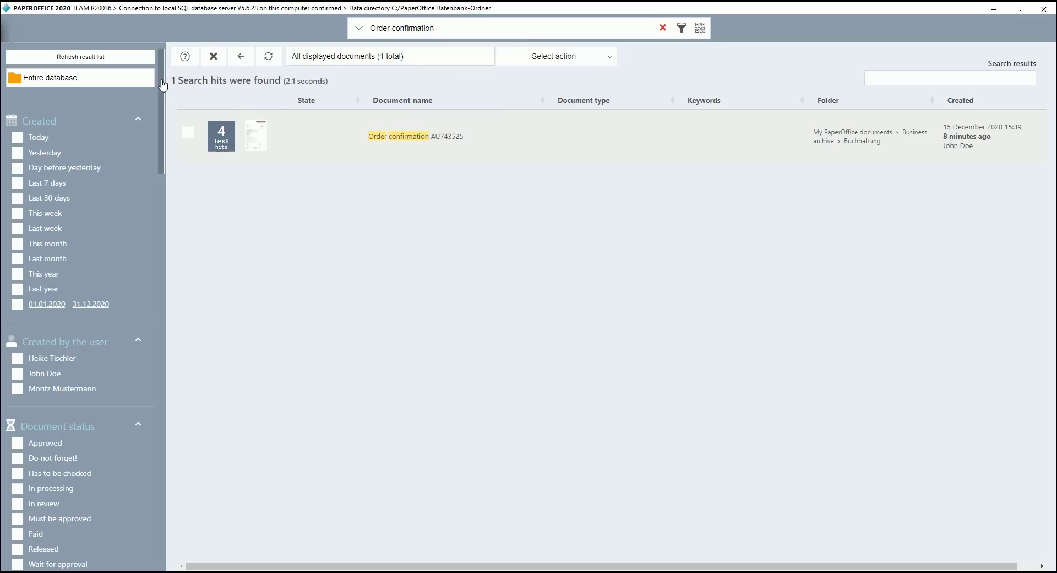
left_click(259, 133)
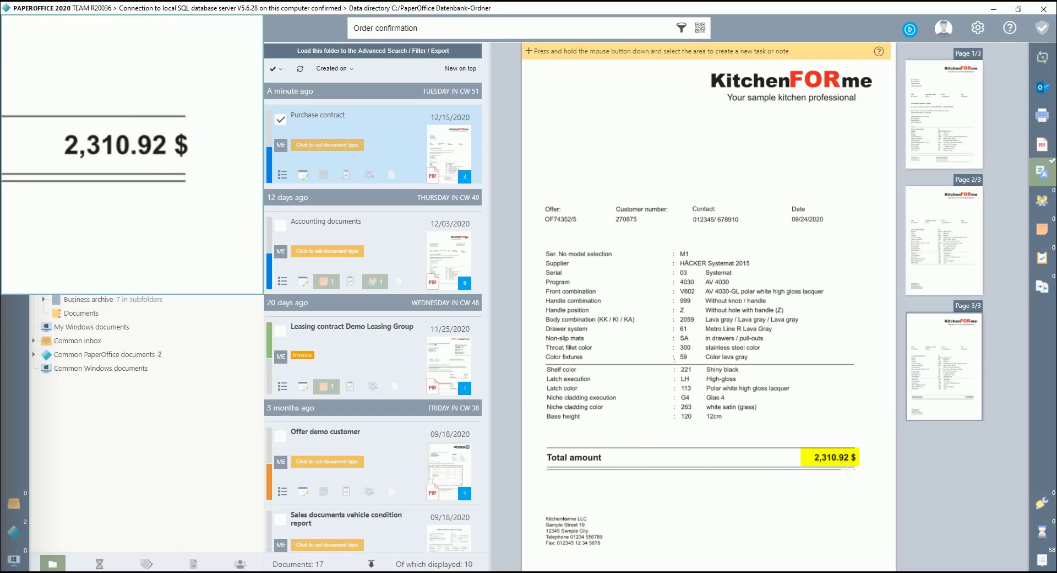
Approve WF1 Invoice check with the note 'The invoice total fits, items too.'
left_click(911, 28)
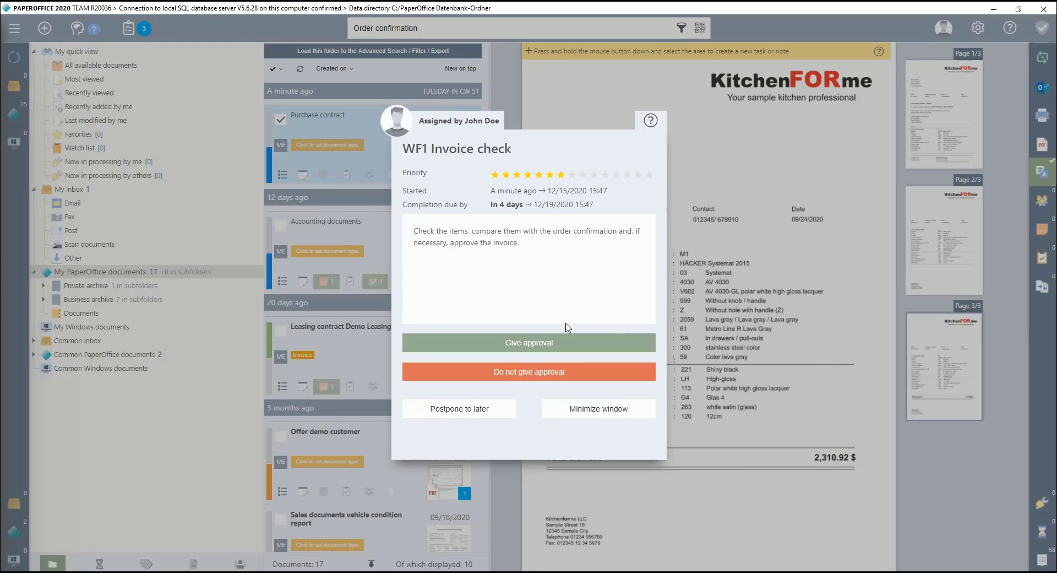
left_click(554, 347)
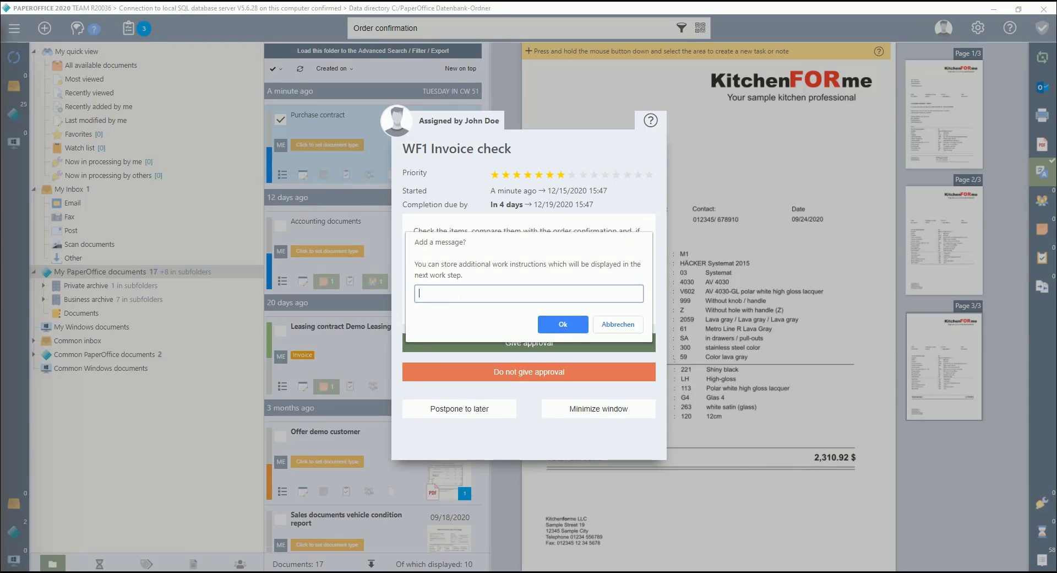
type("The invoice total fits, items too.")
left_click(552, 327)
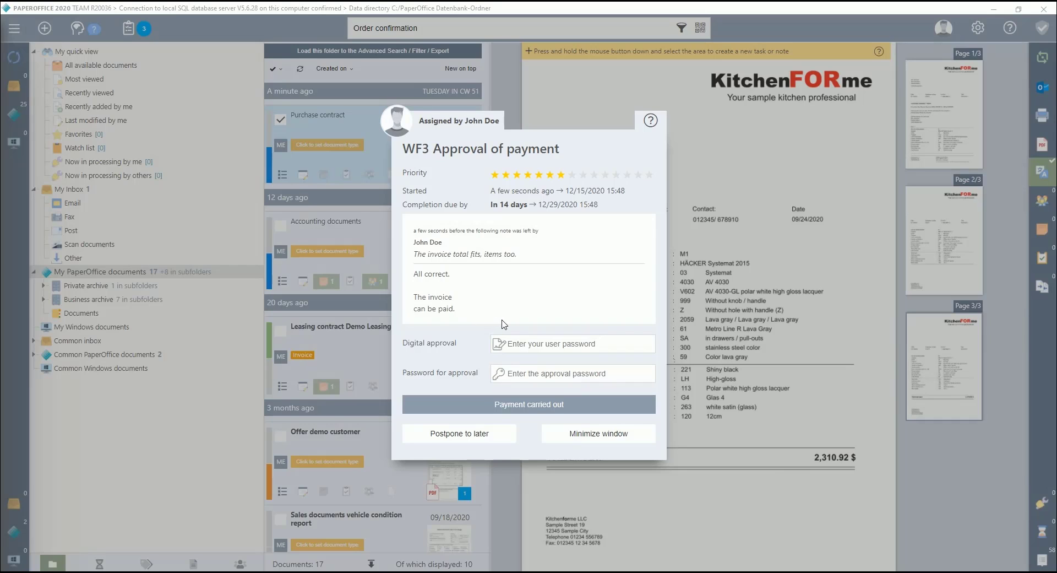
Enter the digital approval and approval passwords for WF3 Approval of payment
key("ctrl+v")
key("Tab")
type("*****")
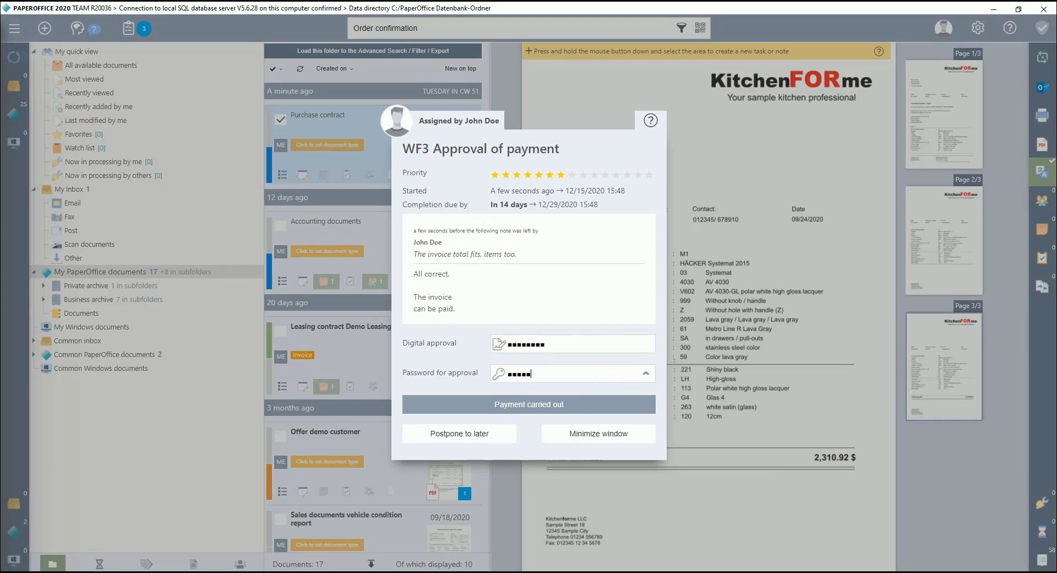
Confirm the WF3 payment as carried out, cancelling the optional final message prompt
left_click(554, 408)
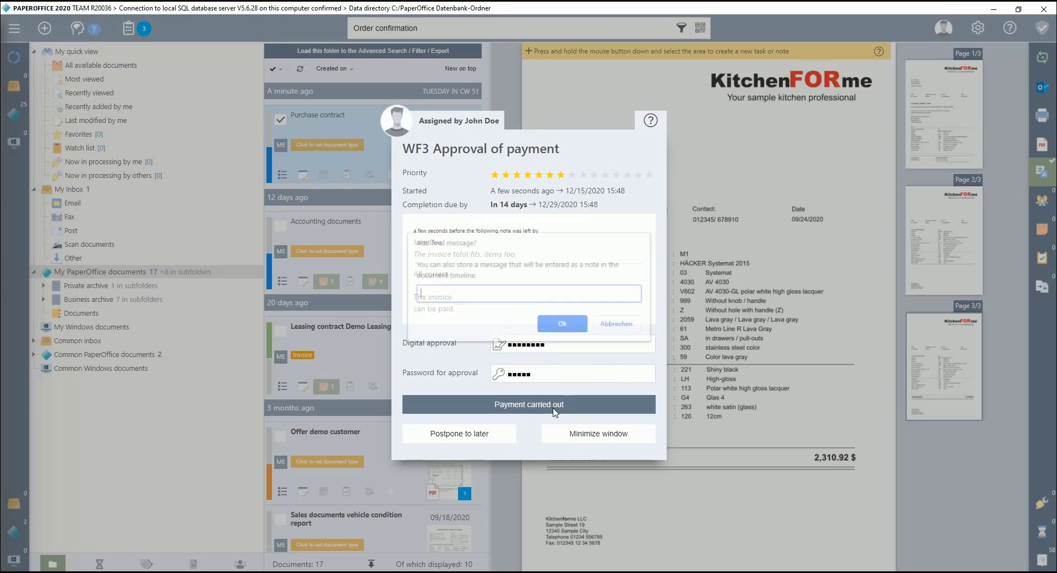
left_click(618, 325)
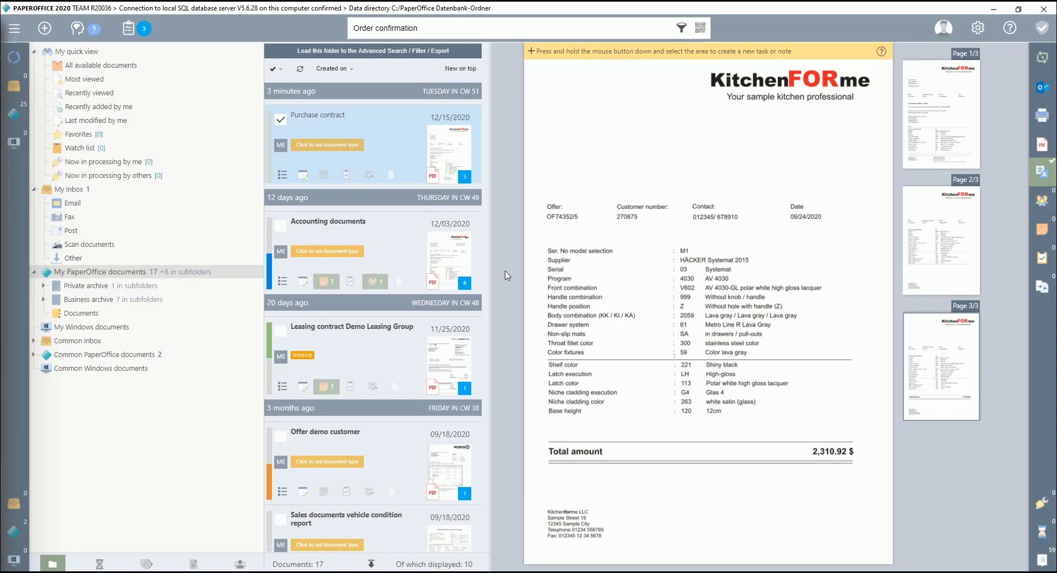